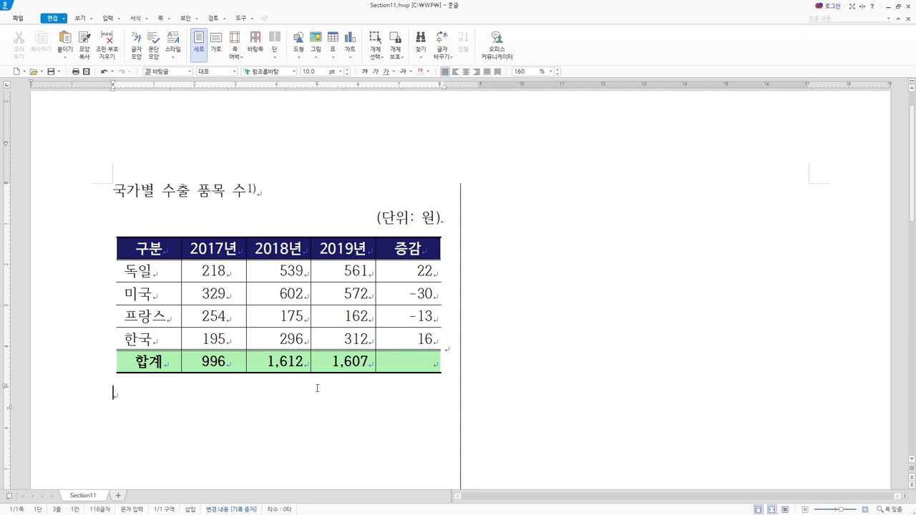
pyautogui.scroll(-3, 318, 386)
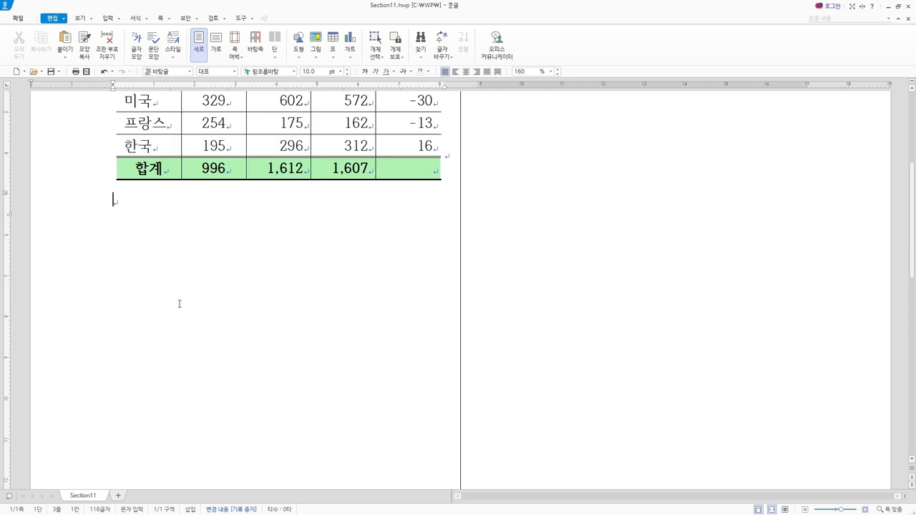
pyautogui.scroll(2, 279, 409)
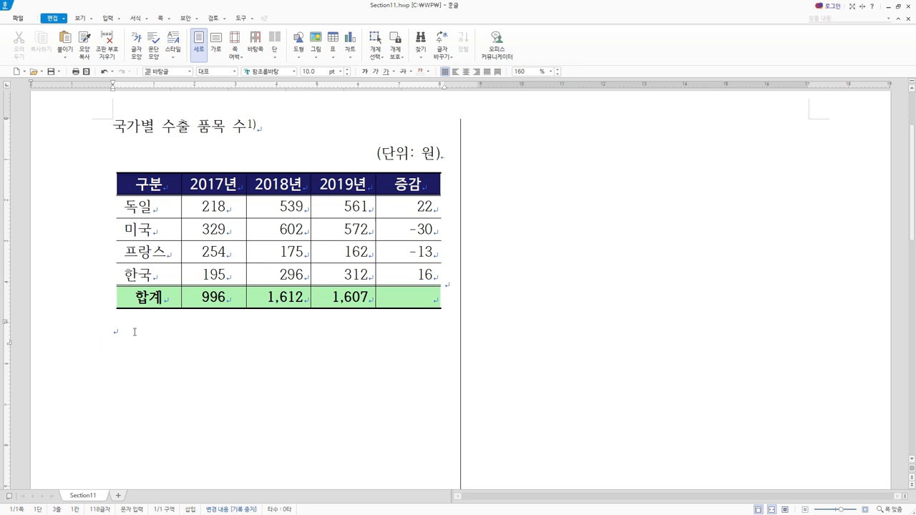
pyautogui.click(418, 301)
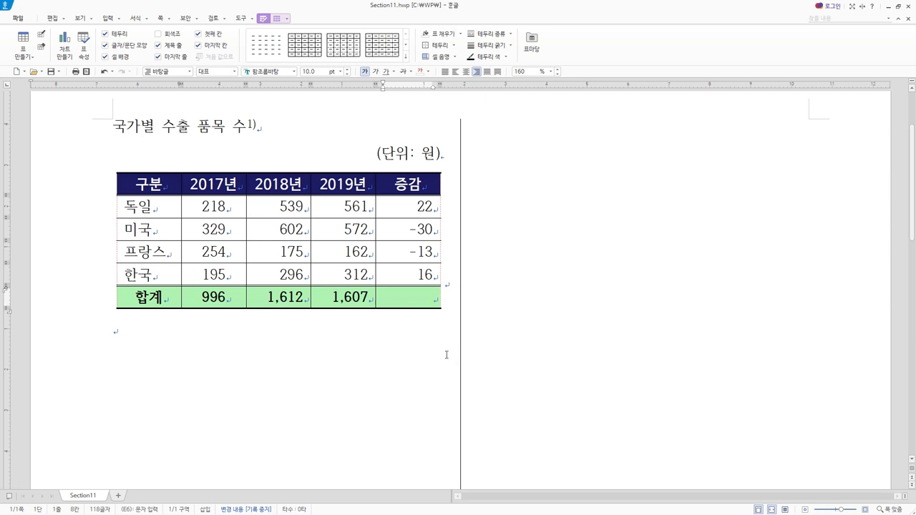
pyautogui.press('Right')
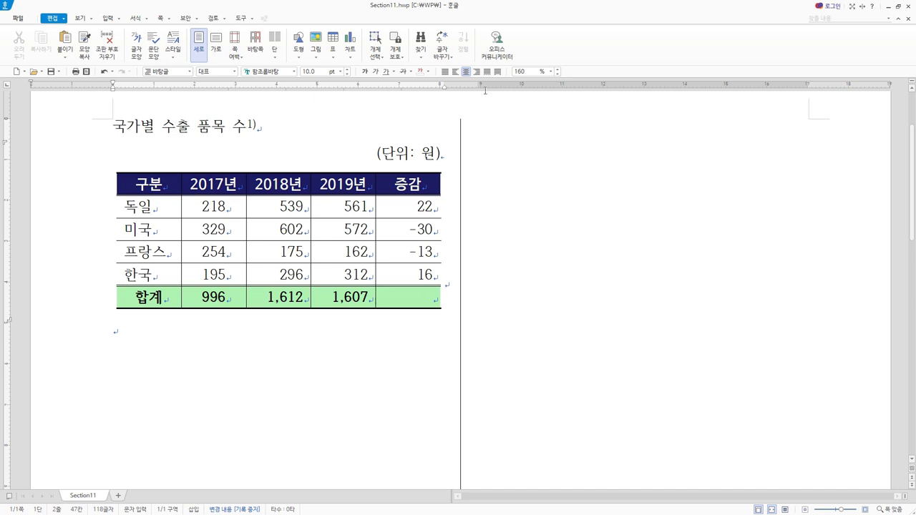
pyautogui.click(209, 326)
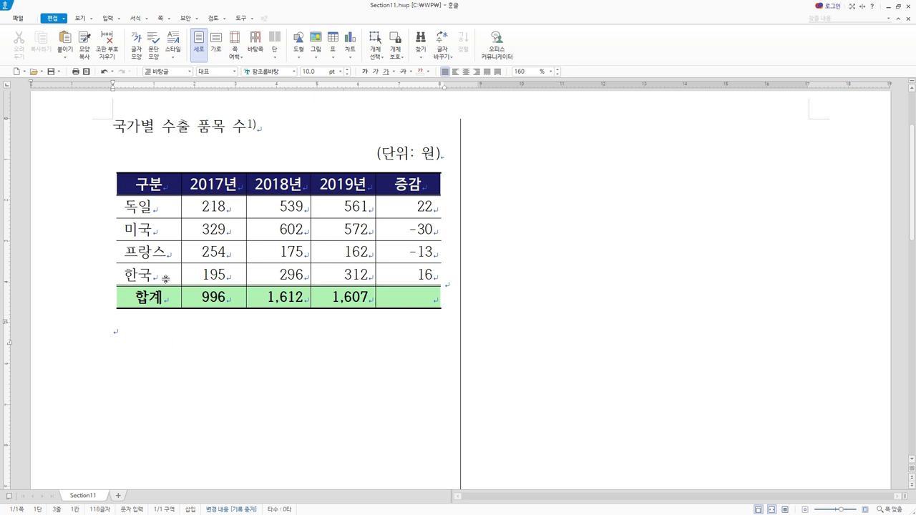
pyautogui.moveTo(169, 191); pyautogui.dragTo(167, 272)
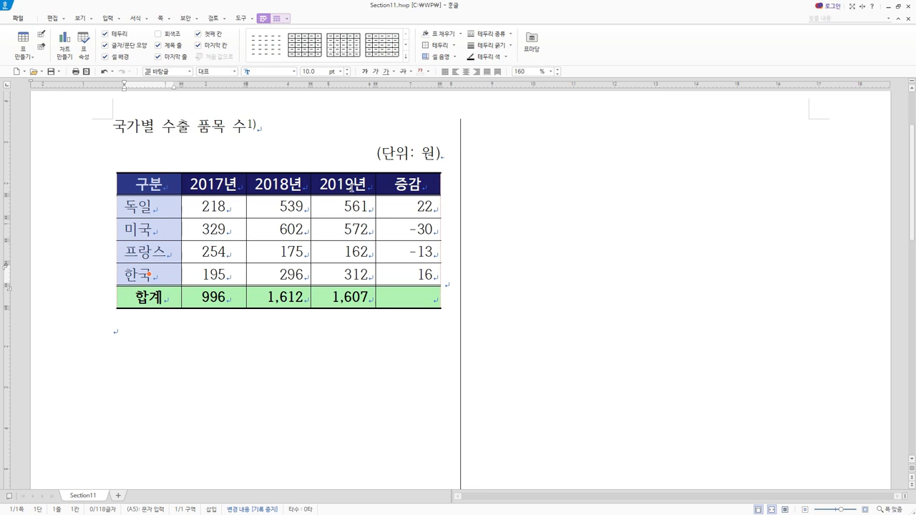
pyautogui.moveTo(351, 181)
pyautogui.mouseDown()
pyautogui.moveTo(345, 274)
pyautogui.moveTo(312, 253)
pyautogui.mouseUp()
pyautogui.click(350, 180)
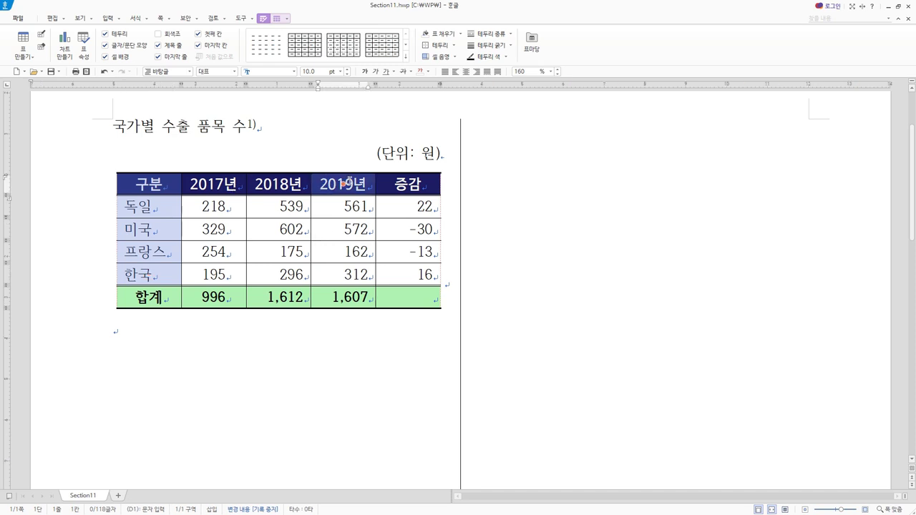
pyautogui.moveTo(345, 184); pyautogui.dragTo(402, 270)
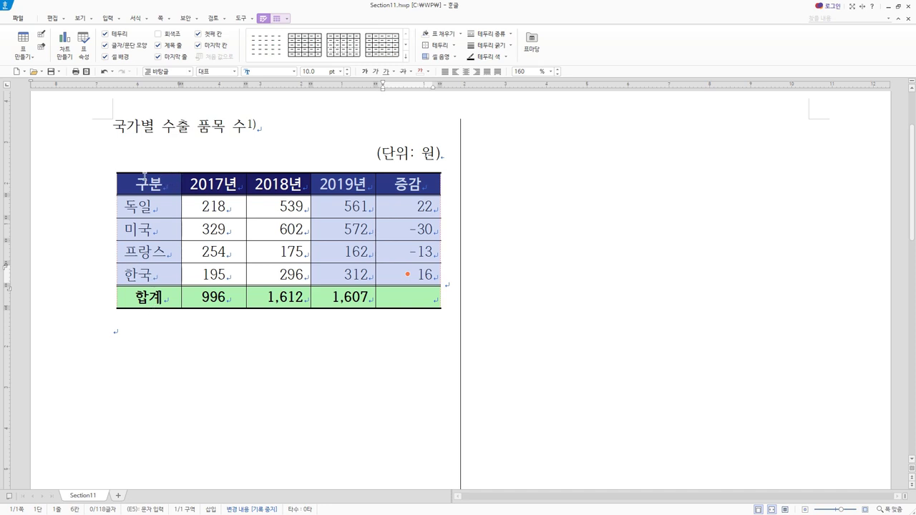
pyautogui.moveTo(145, 179); pyautogui.dragTo(213, 229)
pyautogui.keyDown('shift'); pyautogui.click(277, 275); pyautogui.keyUp('shift')
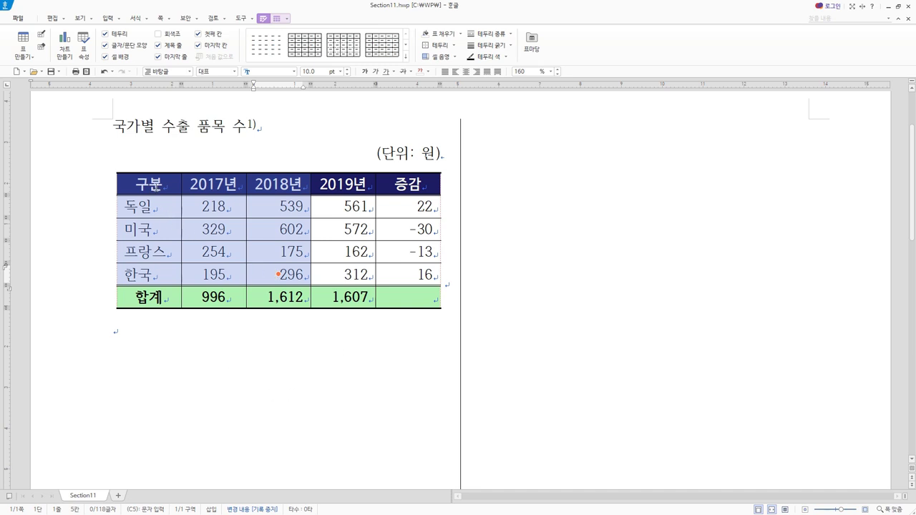
# Select the table's 구분, 2019년 and 증감 columns from the header through the 한국 row and bring up the chart types for them
pyautogui.moveTo(161, 208); pyautogui.dragTo(148, 274)
pyautogui.moveTo(344, 184); pyautogui.dragTo(420, 274)
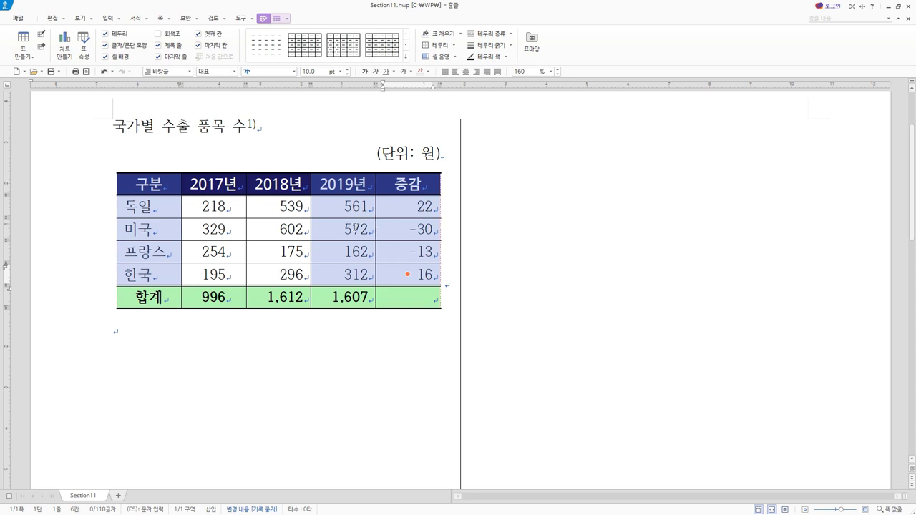
pyautogui.rightClick(364, 229)
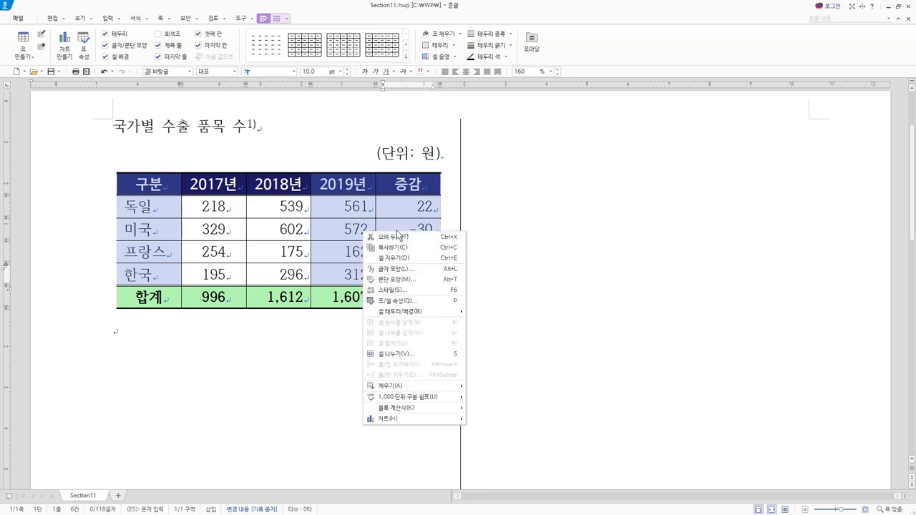
pyautogui.moveTo(399, 418)
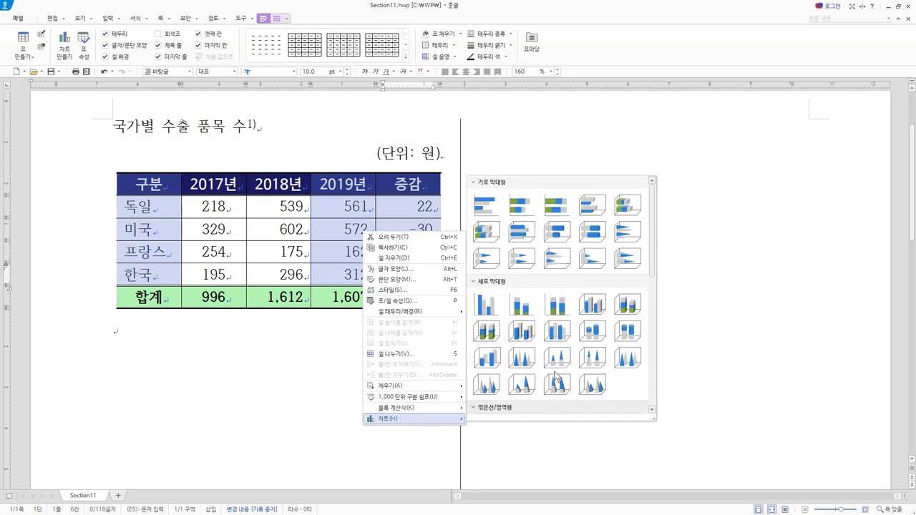
# Collapse the two bar chart groups and look through the line/area, pie, scatter and other chart types
pyautogui.click(491, 182)
pyautogui.click(501, 196)
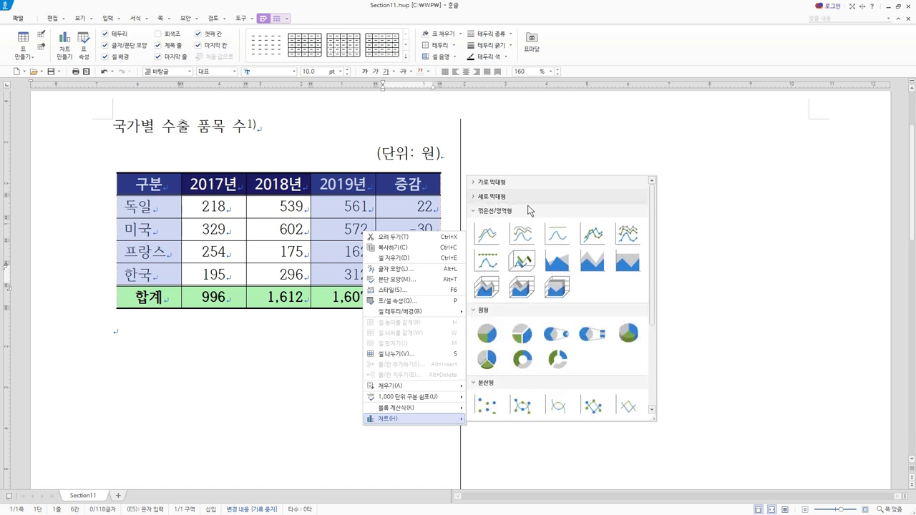
pyautogui.scroll(-2, 566, 344)
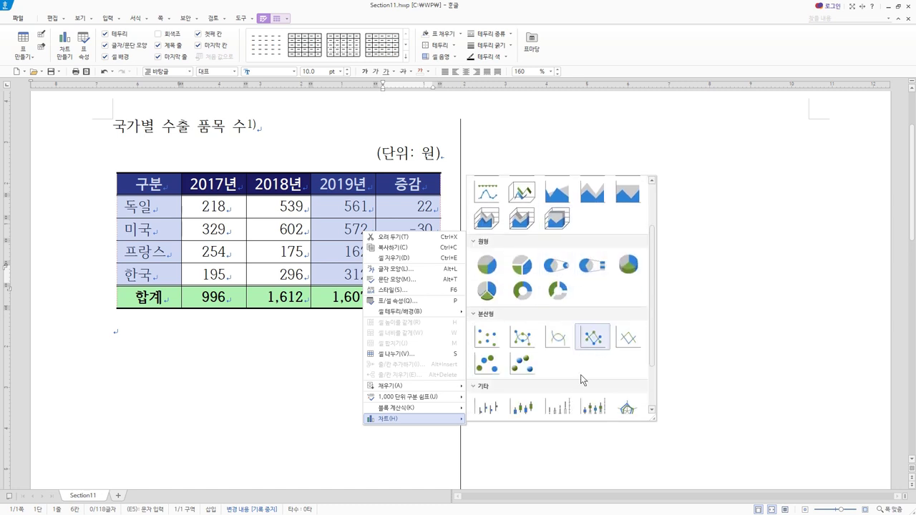
pyautogui.scroll(2, 577, 335)
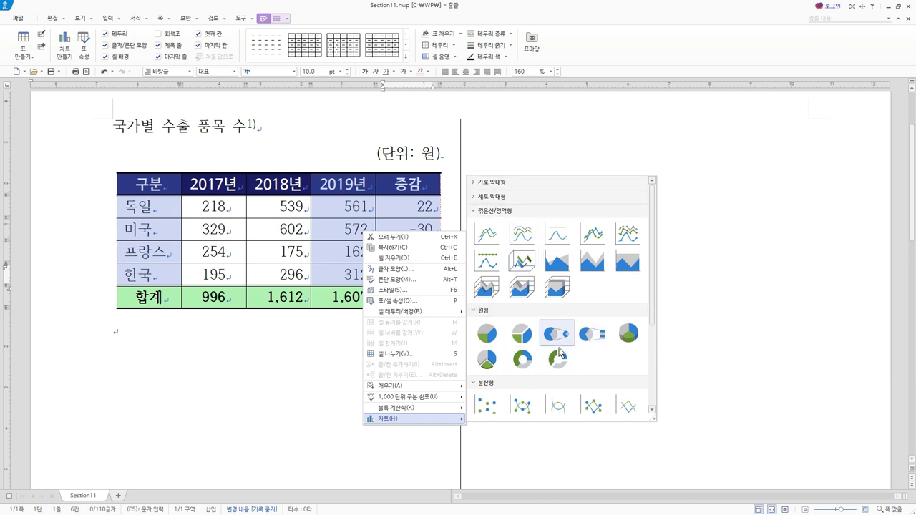
pyautogui.scroll(-3, 577, 355)
pyautogui.scroll(-1, 577, 356)
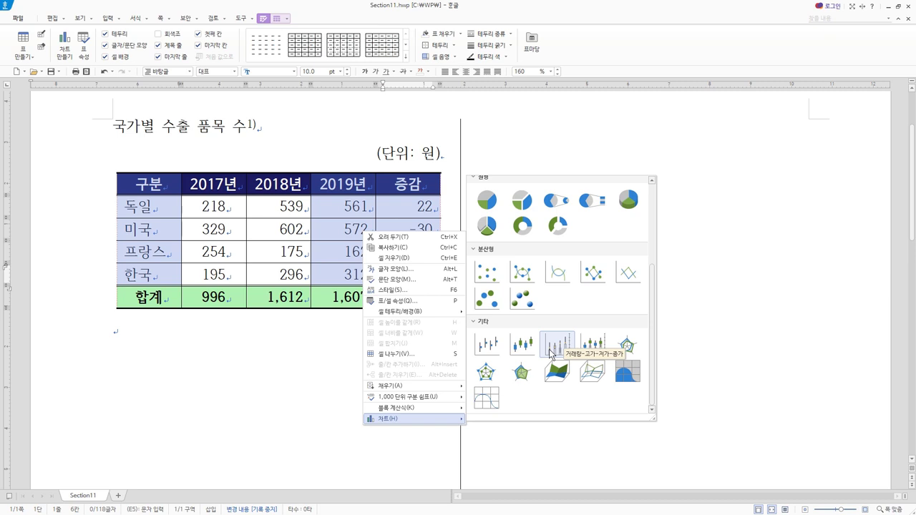
pyautogui.scroll(3, 579, 265)
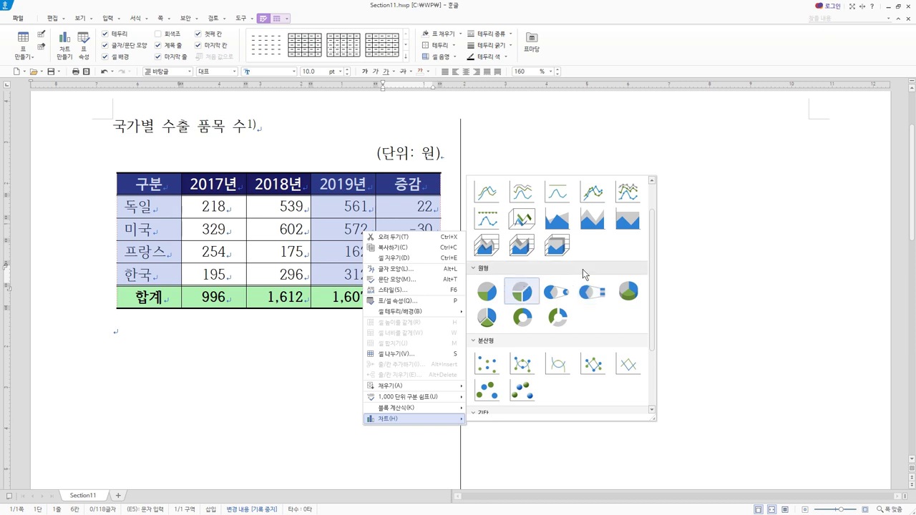
pyautogui.scroll(2, 583, 269)
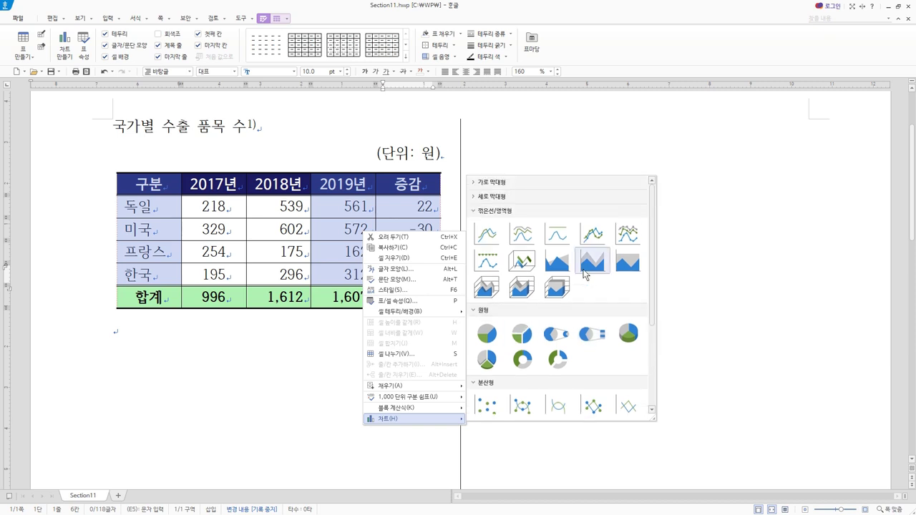
# Insert a 묶은 세로 막대형 (clustered column) chart from the selected cells and dismiss its data editor
pyautogui.click(477, 198)
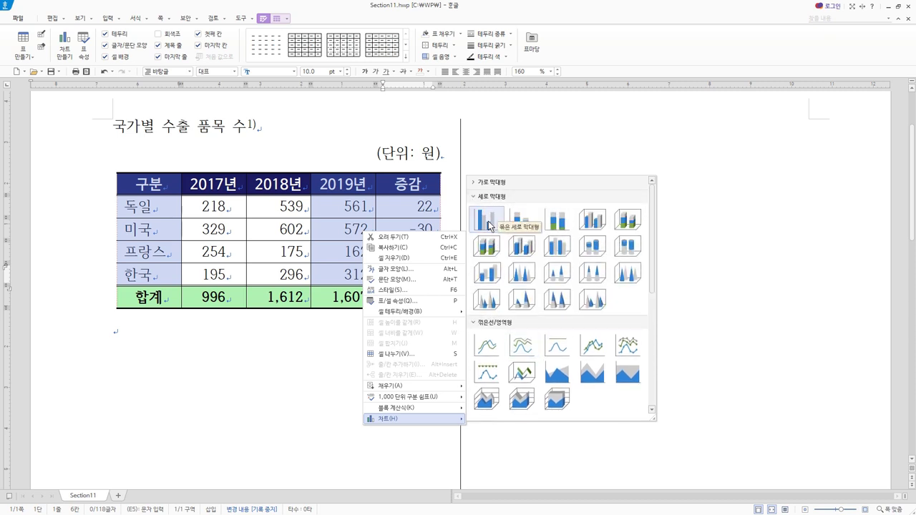
pyautogui.click(488, 220)
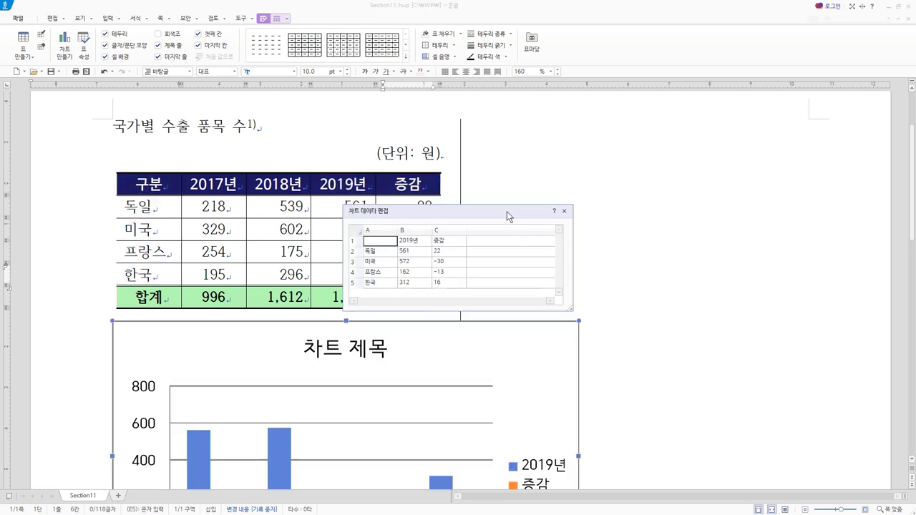
pyautogui.moveTo(501, 211); pyautogui.dragTo(603, 194)
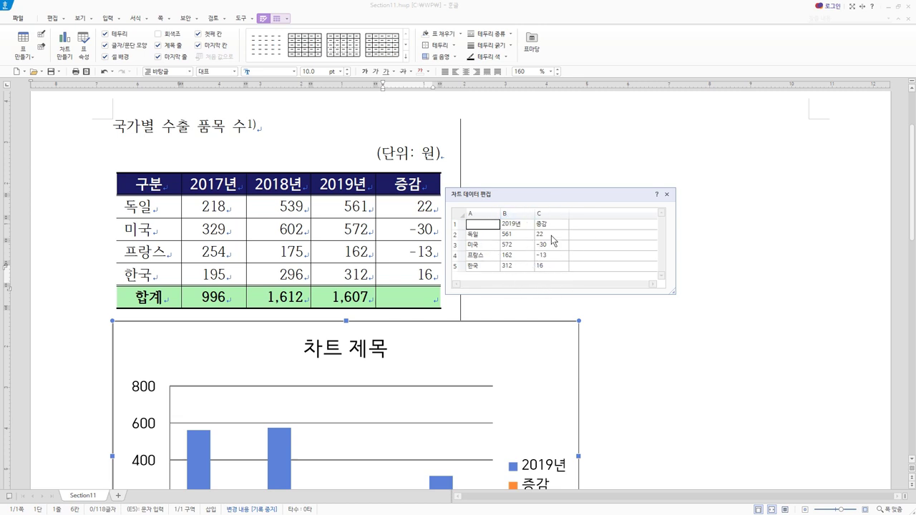
pyautogui.click(667, 195)
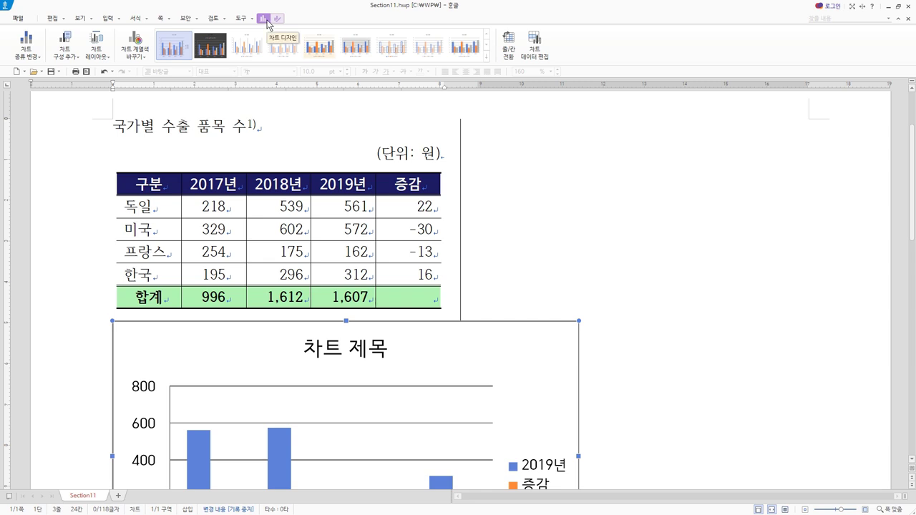
# Reopen the chart's data editor, examine its cells and row options, and close it without editing
pyautogui.click(542, 45)
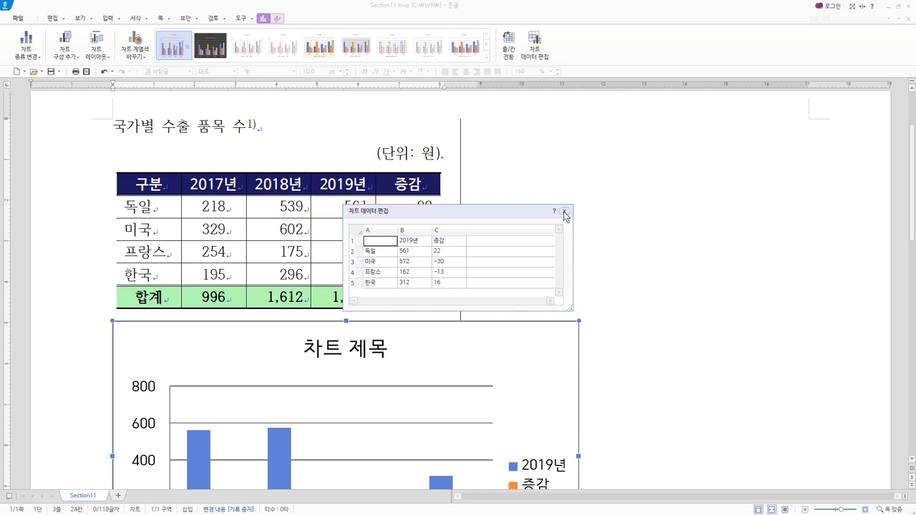
pyautogui.rightClick(362, 252)
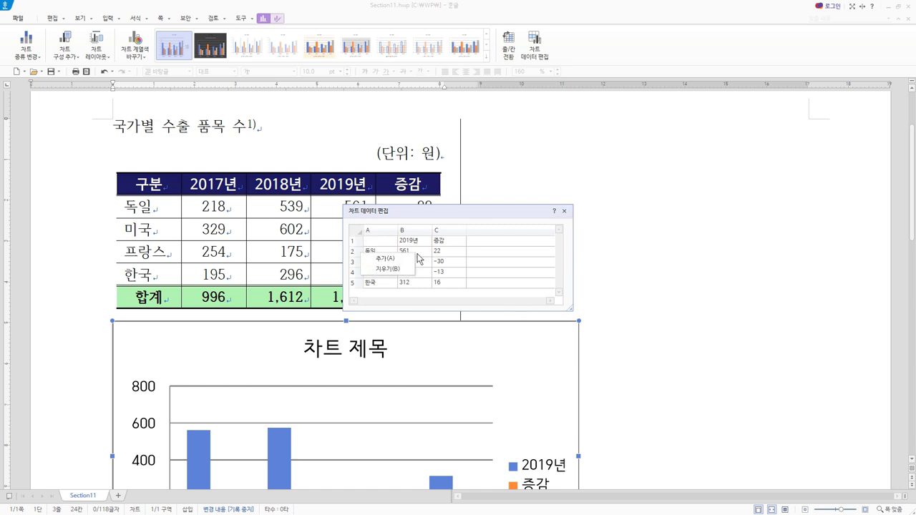
pyautogui.click(475, 216)
pyautogui.click(421, 252)
pyautogui.click(420, 251)
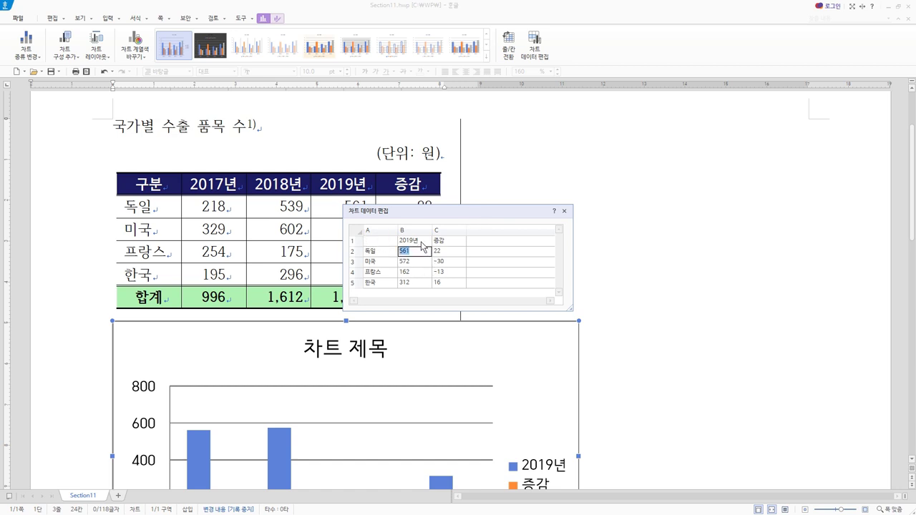
pyautogui.press('Up')
pyautogui.click(427, 255)
pyautogui.click(563, 212)
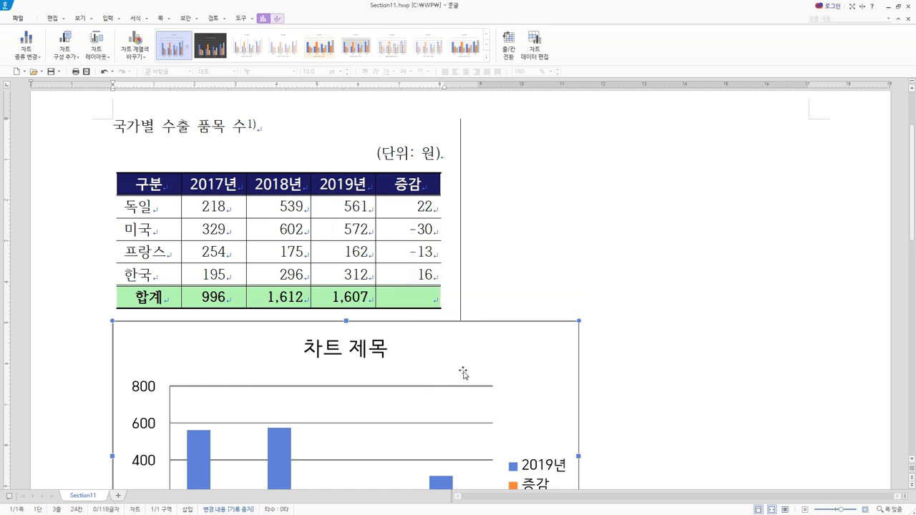
# Select the 증감 data series in the column chart
pyautogui.scroll(-3, 464, 373)
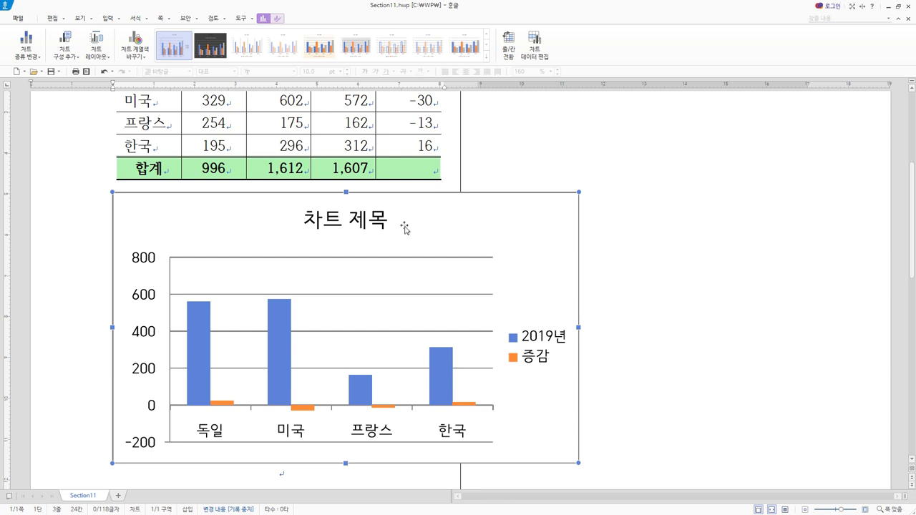
pyautogui.scroll(-2, 405, 229)
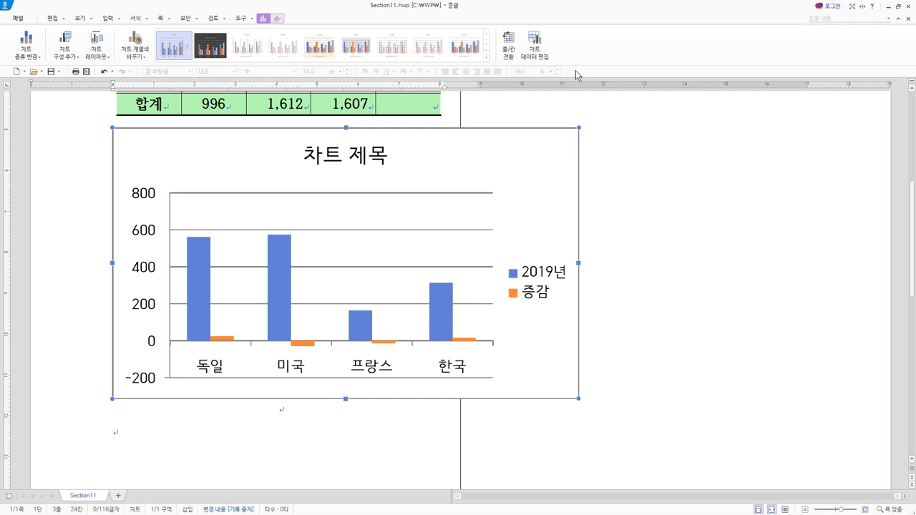
pyautogui.click(304, 347)
pyautogui.click(229, 337)
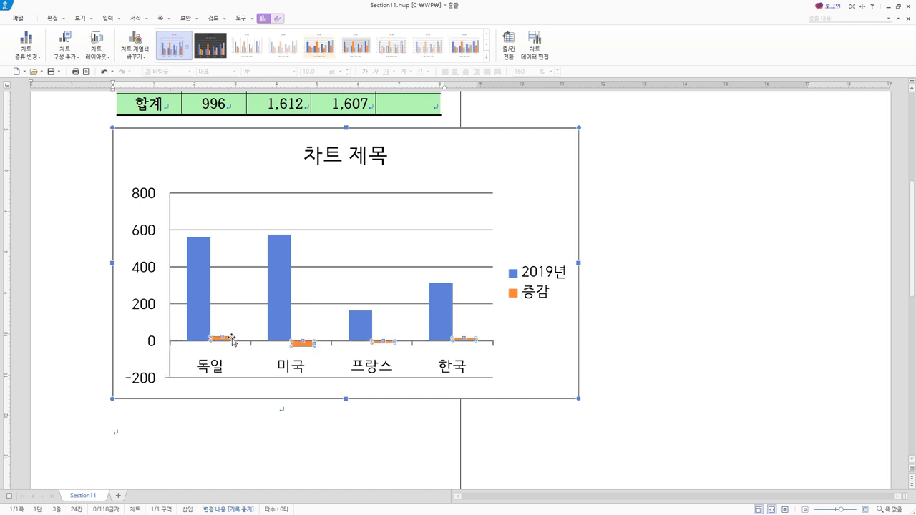